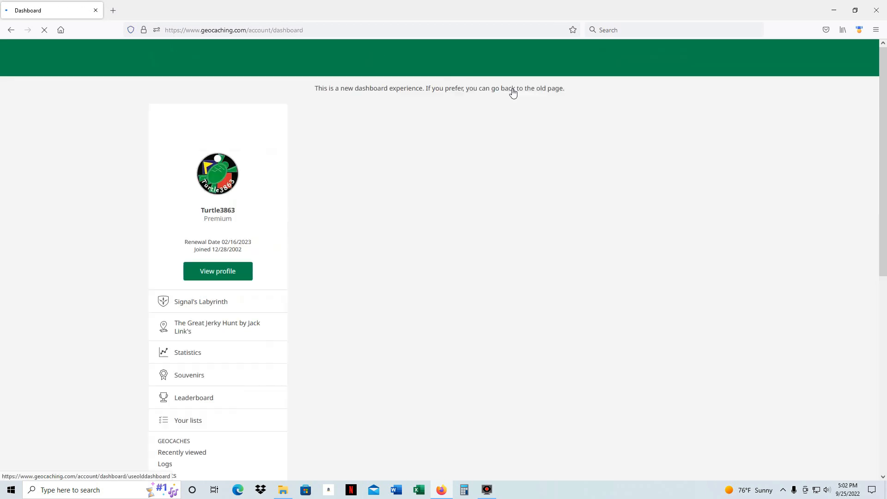
Step: View the profile's geocache counts by type and open the list of found Lab Caches
left_click(227, 275)
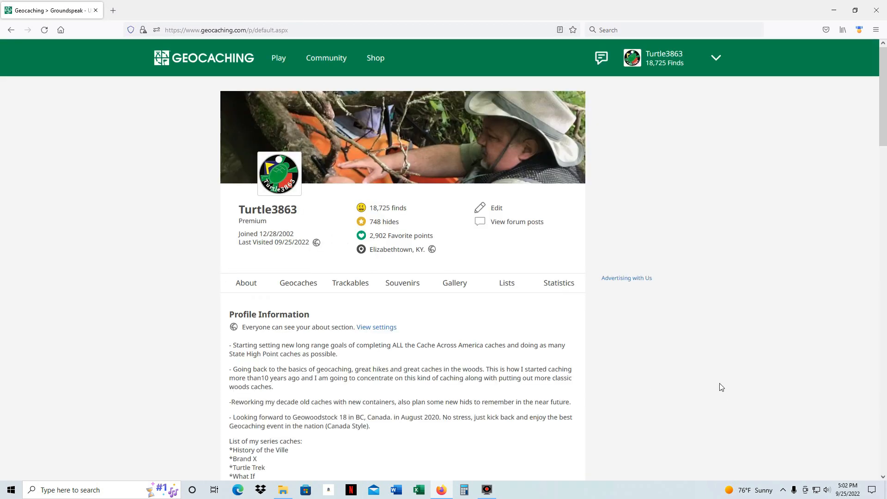
scroll(700, 369, "down", 3)
scroll(702, 367, "down", 2)
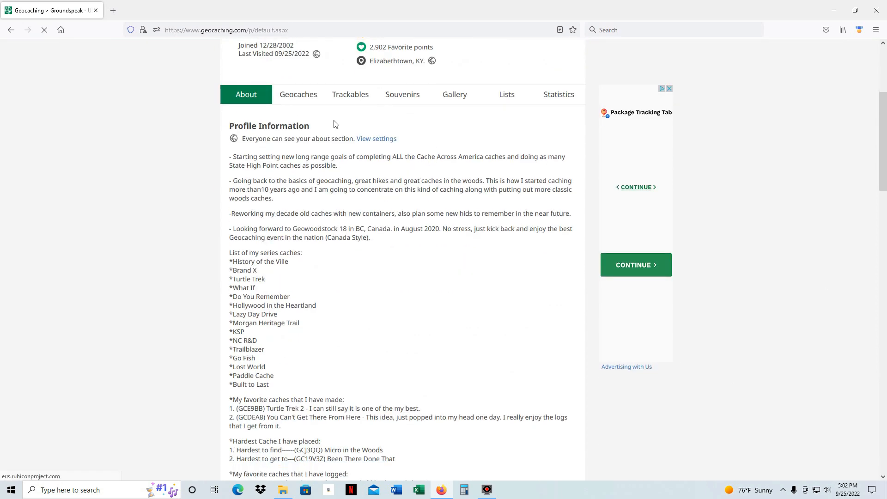
left_click(300, 95)
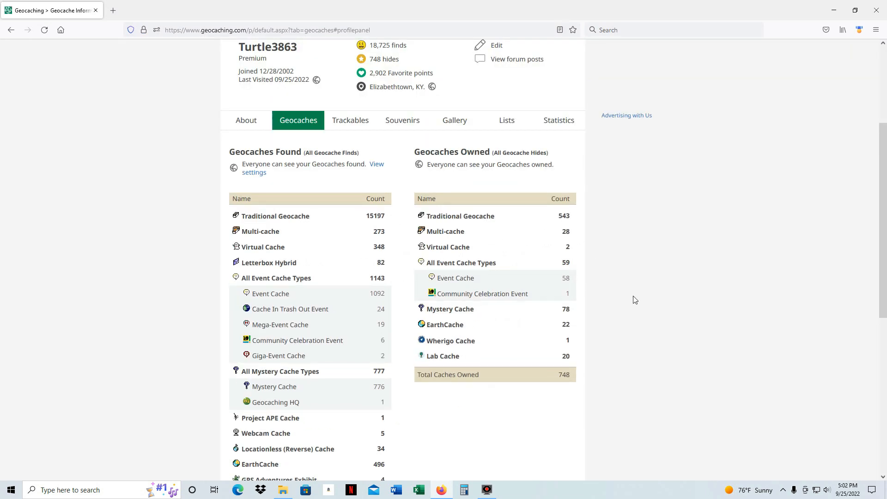
scroll(634, 299, "down", 5)
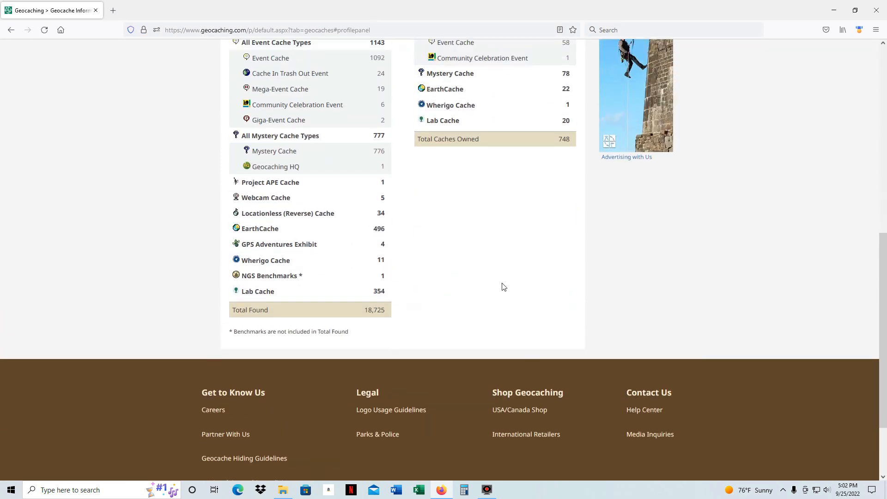
left_click(259, 293)
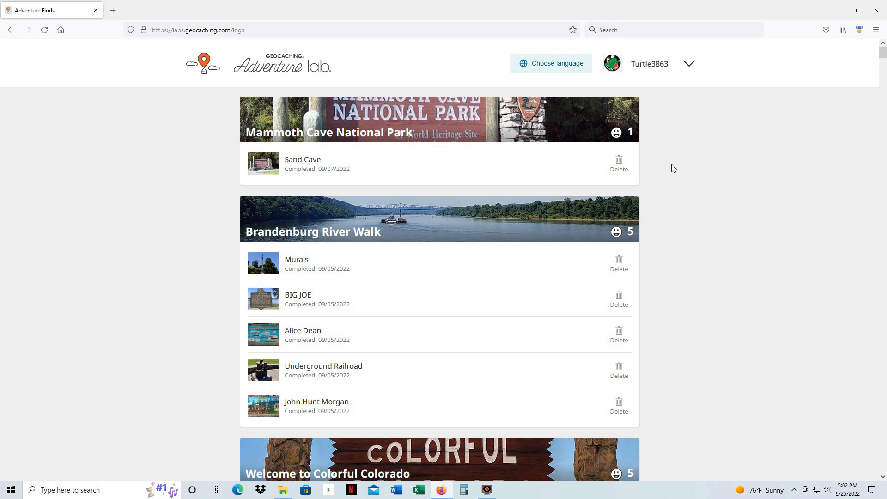
Step: Go to the My Adventures list and open the details of the "Elizabethtown, Squared" adventure
left_click(689, 65)
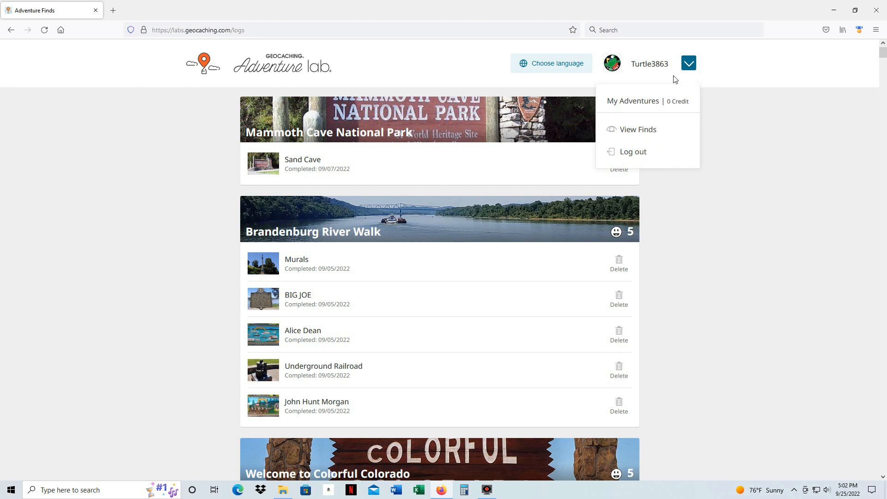
left_click(630, 105)
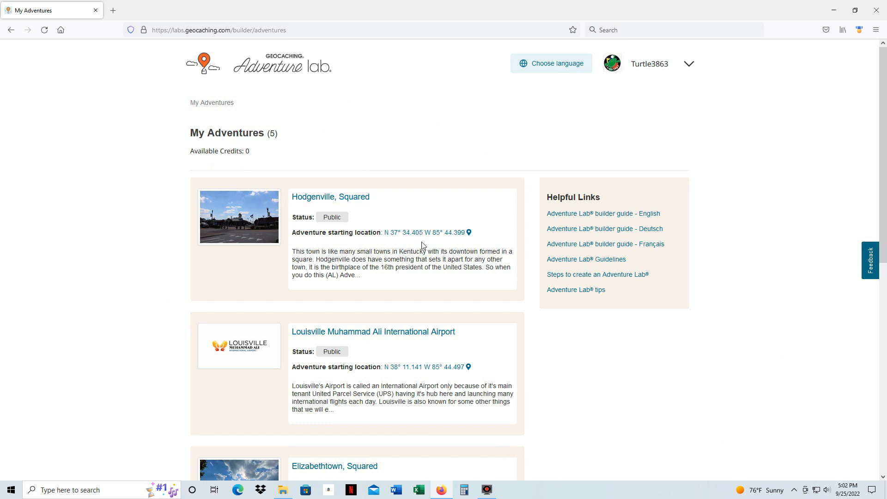
scroll(425, 249, "down", 3)
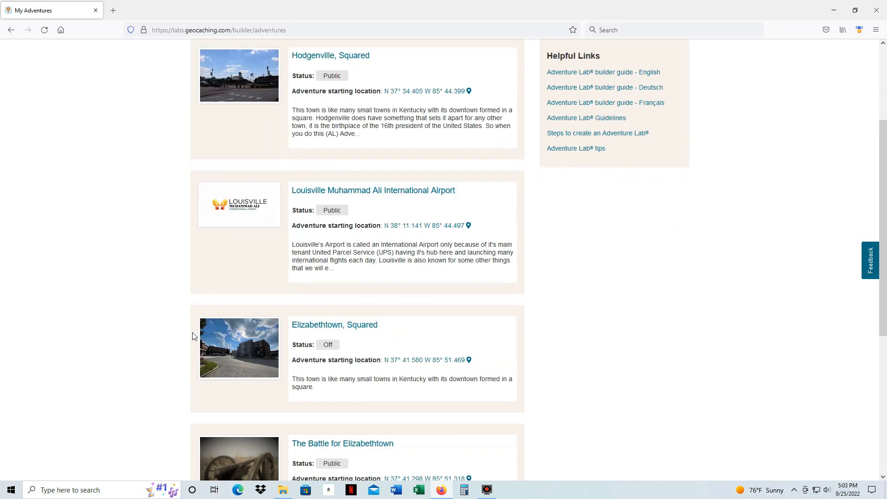
scroll(548, 377, "down", 2)
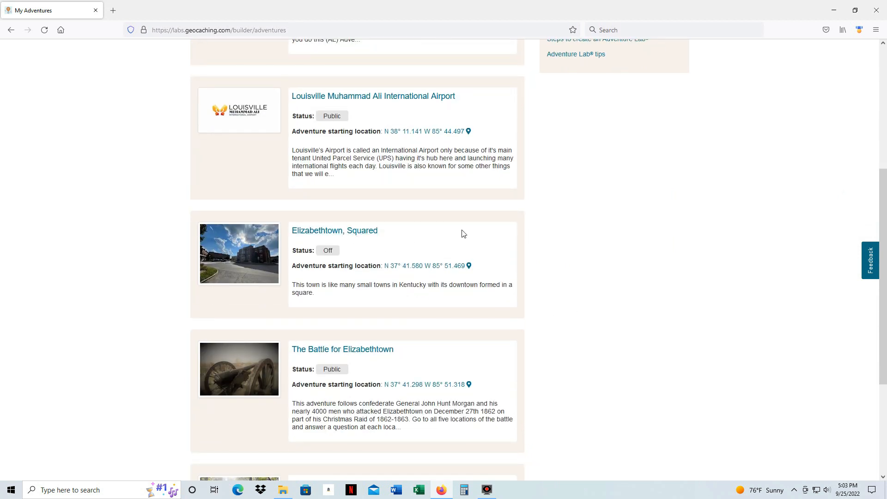
left_click(322, 233)
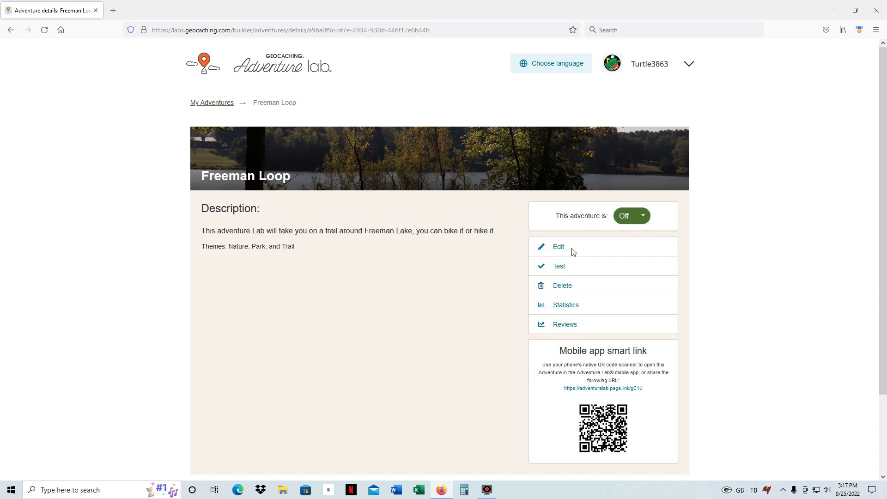
Step: Open the Freeman Loop adventure for editing, review its description, cover image, themes and starting location, and submit the update
left_click(559, 248)
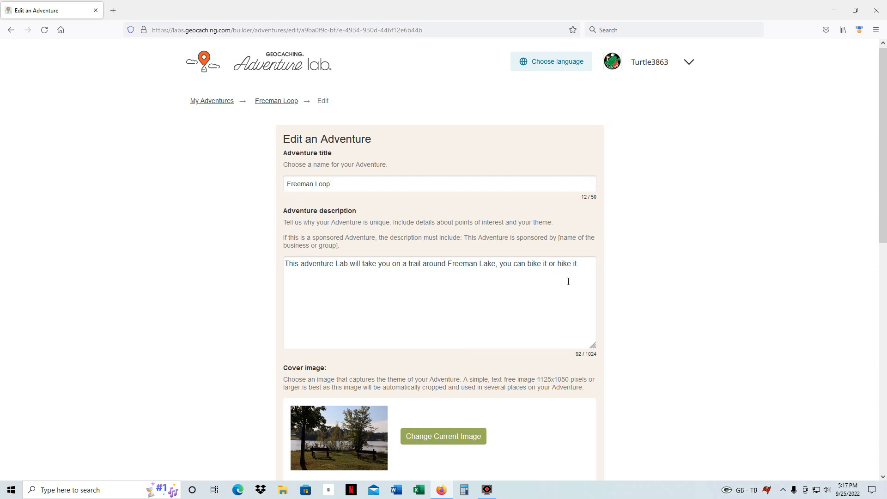
scroll(569, 281, "down", 3)
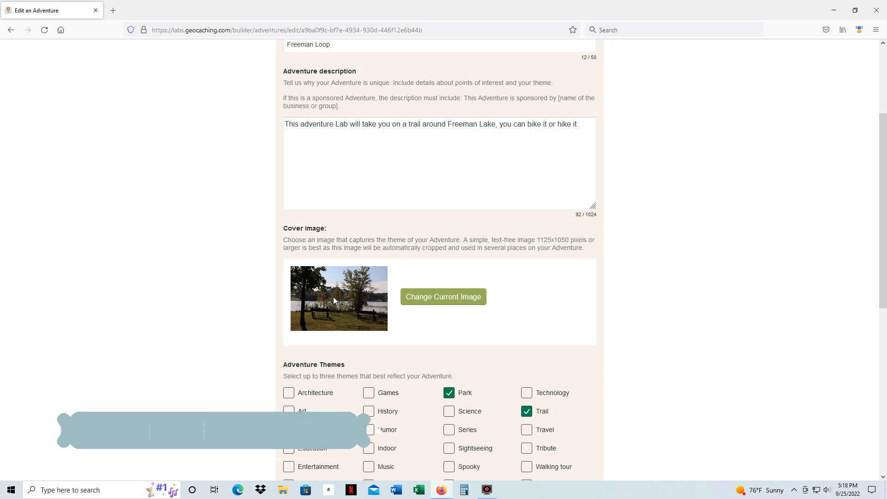
scroll(365, 306, "down", 2)
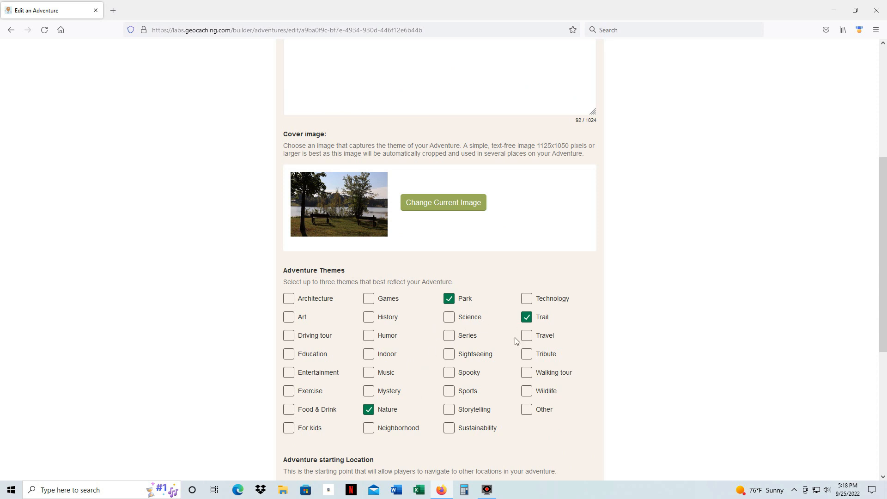
scroll(515, 340, "down", 3)
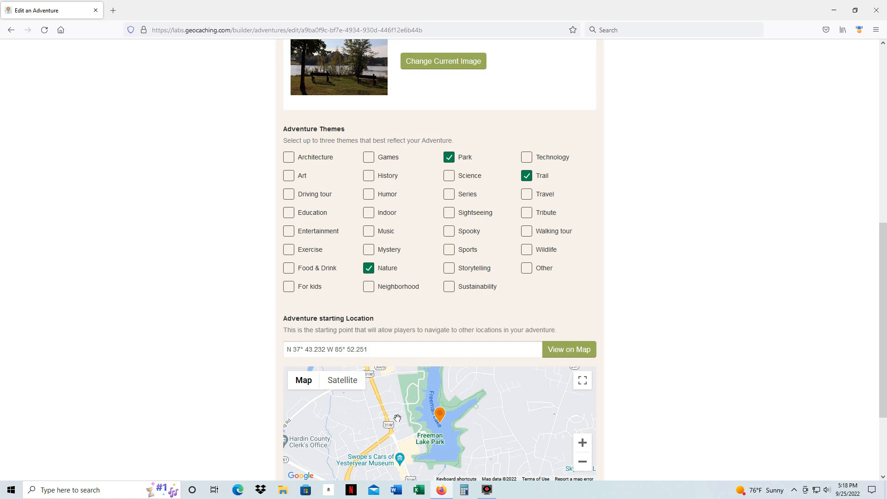
scroll(493, 428, "down", 3)
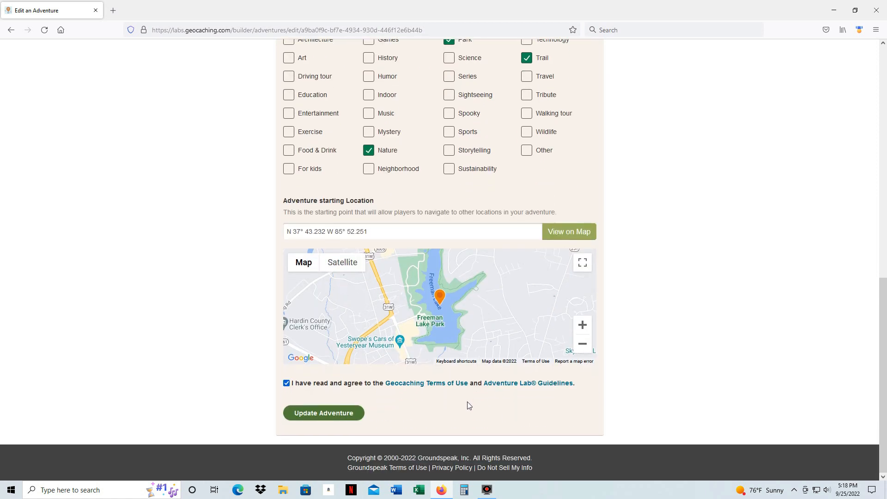
left_click(328, 418)
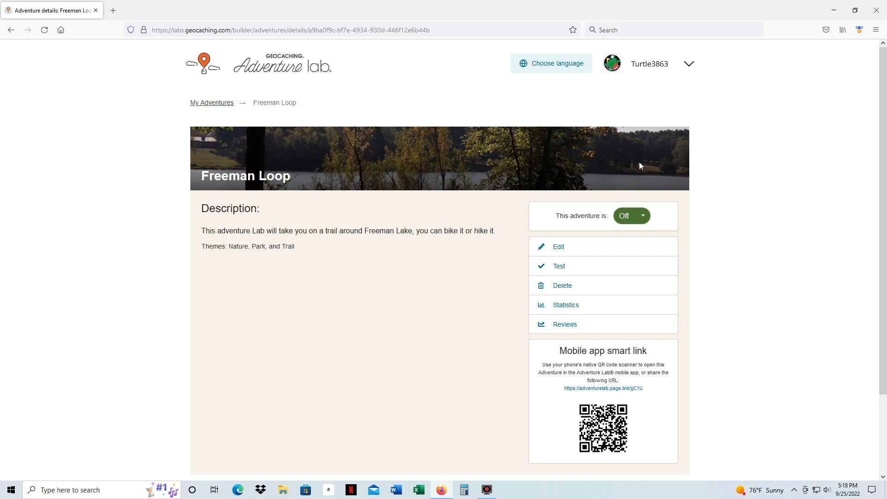
Step: Turn on sequential play order for the Freeman Loop locations and switch it off again
scroll(674, 164, "down", 3)
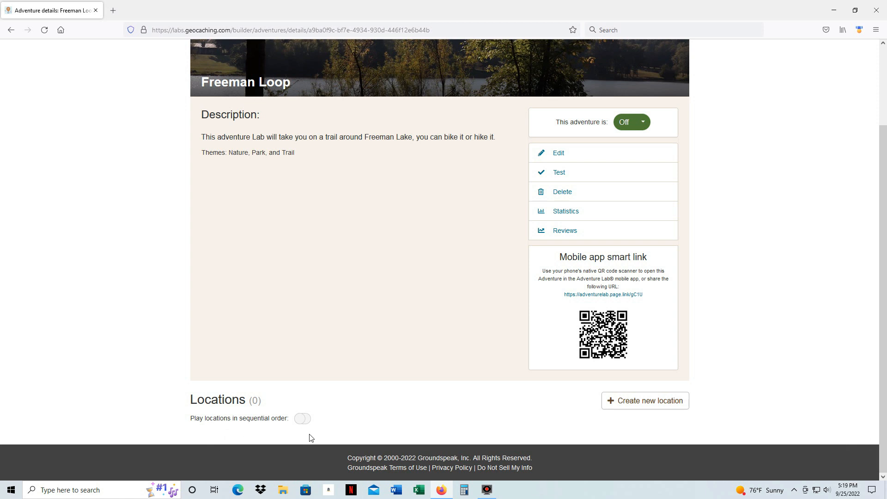
left_click(303, 421)
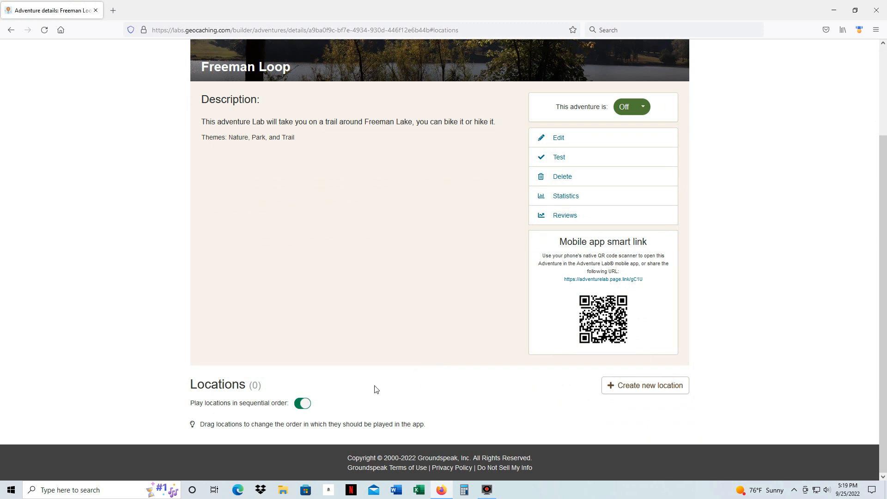
left_click(303, 404)
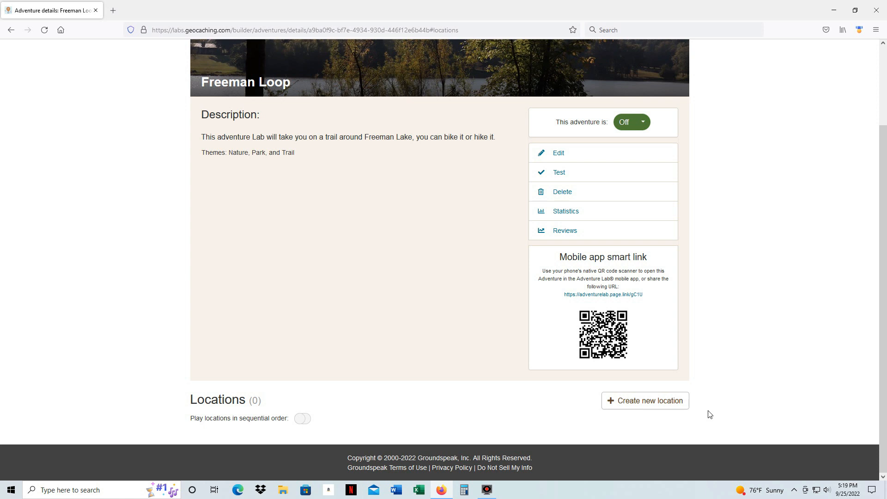
Step: Create a new location in the Freeman Loop adventure and title it "Silo"
left_click(649, 404)
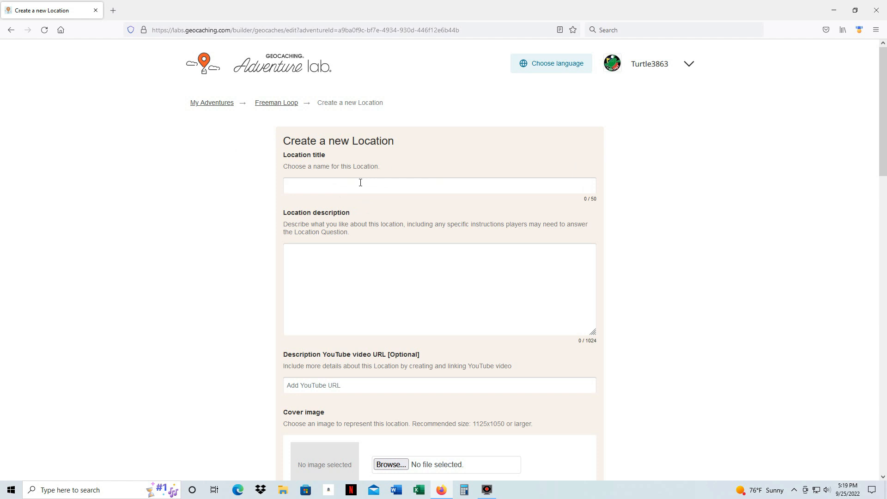
left_click(300, 187)
type("Silo")
Step: Upload IMG_2894.JPG from the "Setting up an Adventure Lab" folder as the Silo location's cover image
scroll(310, 261, "down", 2)
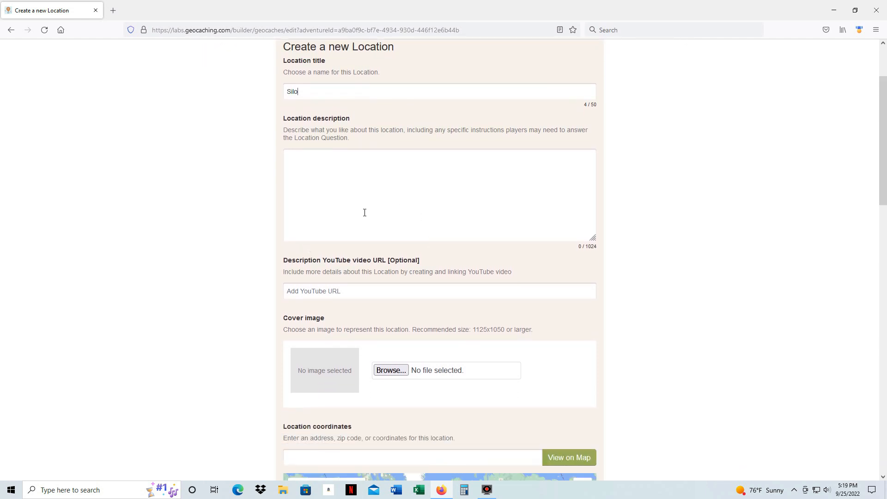
scroll(366, 209, "down", 1)
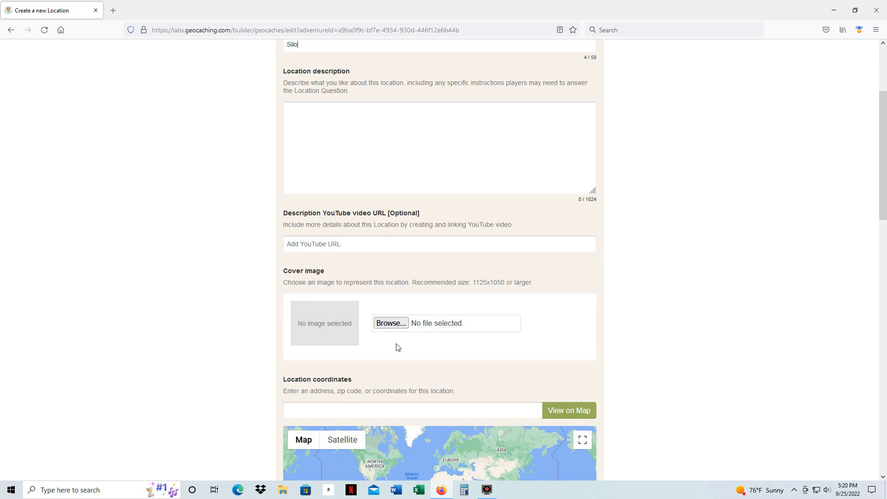
left_click(394, 323)
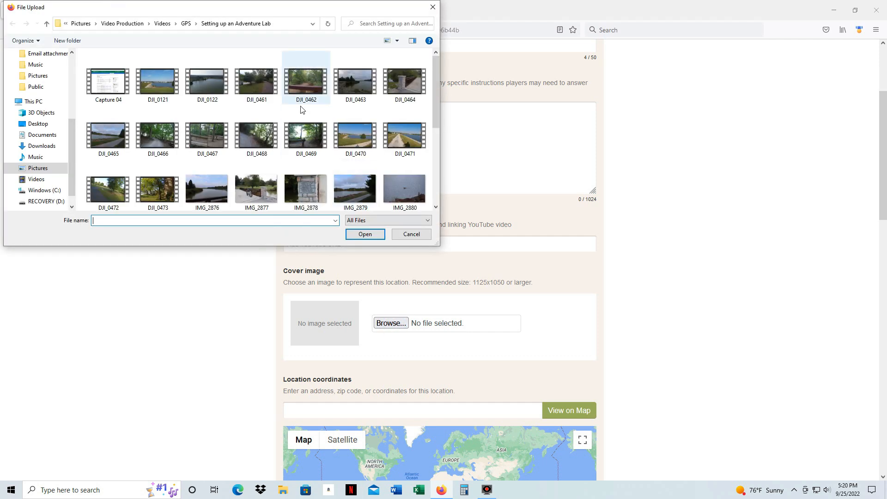
scroll(296, 114, "down", 3)
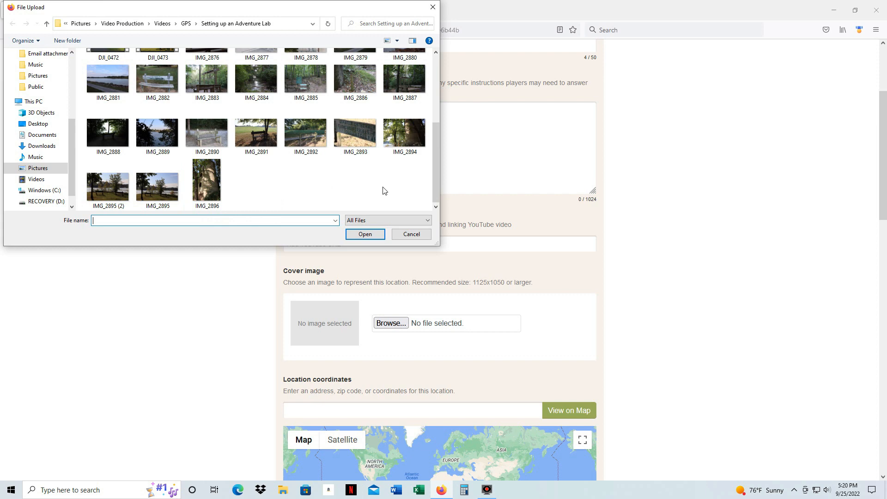
left_click(409, 134)
double_click(409, 134)
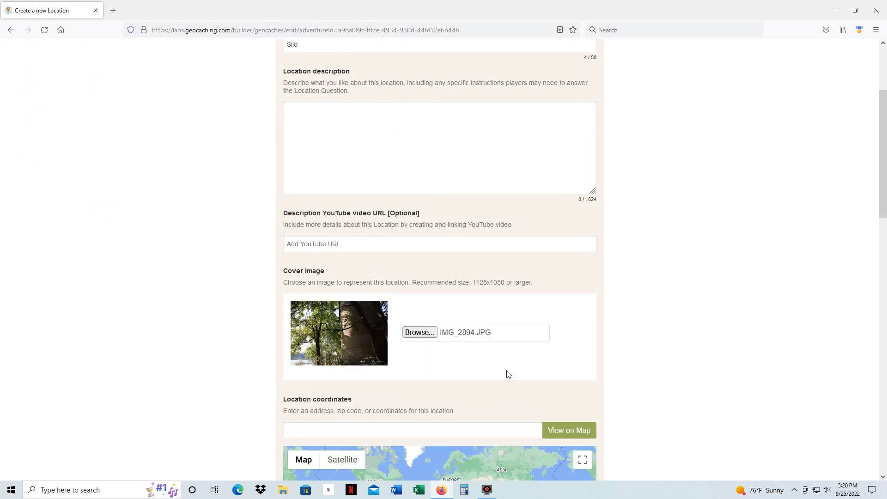
Step: Set the location coordinates to N 37° 43.738 W 085° 52.368 and show them on the map
scroll(576, 353, "down", 3)
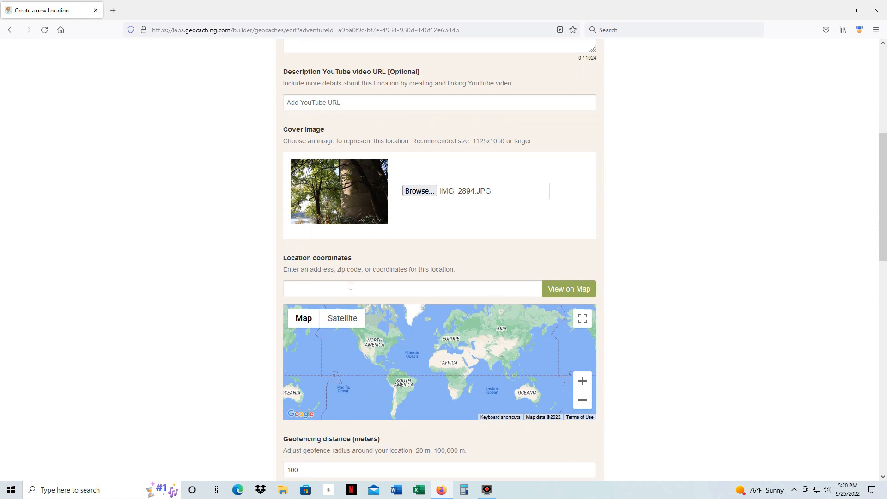
left_click(295, 296)
scroll(554, 214, "down", 1)
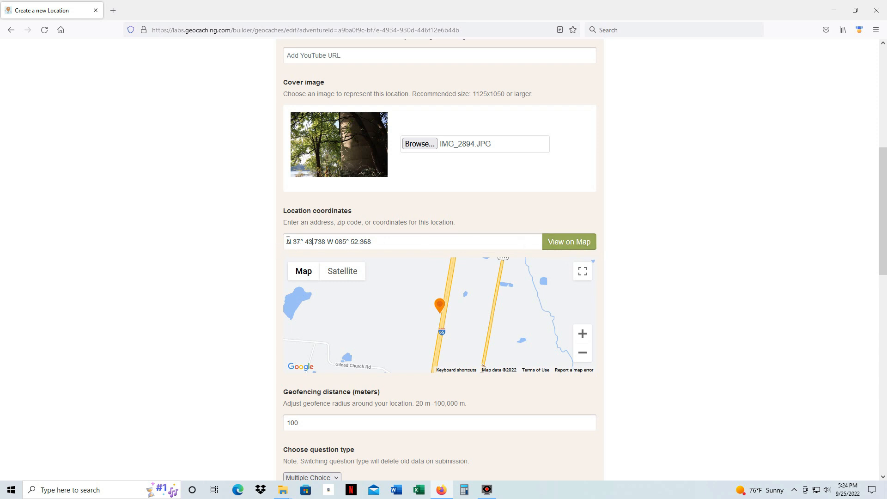
left_click(567, 244)
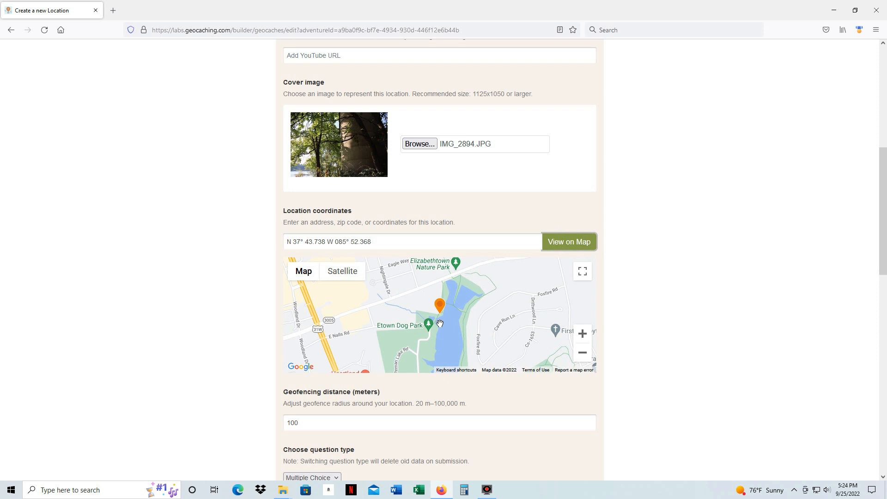
Step: Set the Silo location's geofencing distance to 50 meters
scroll(443, 323, "up", 2)
scroll(444, 327, "down", 3)
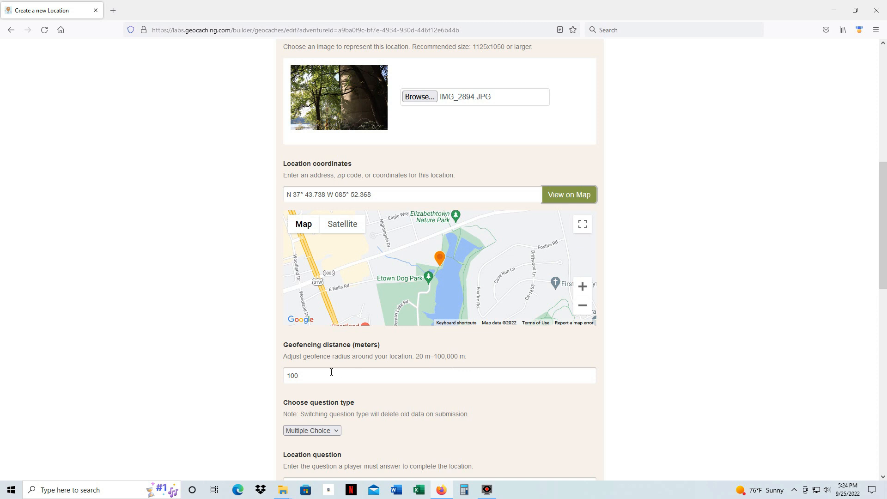
double_click(300, 377)
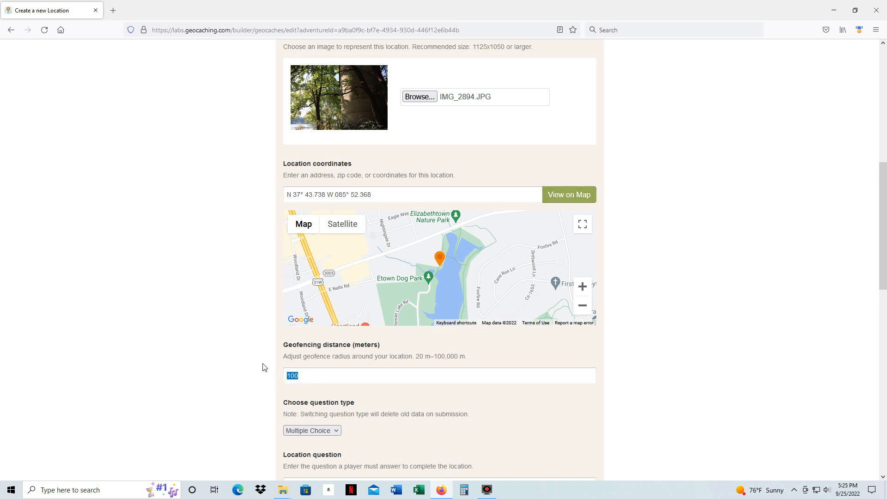
type("5")
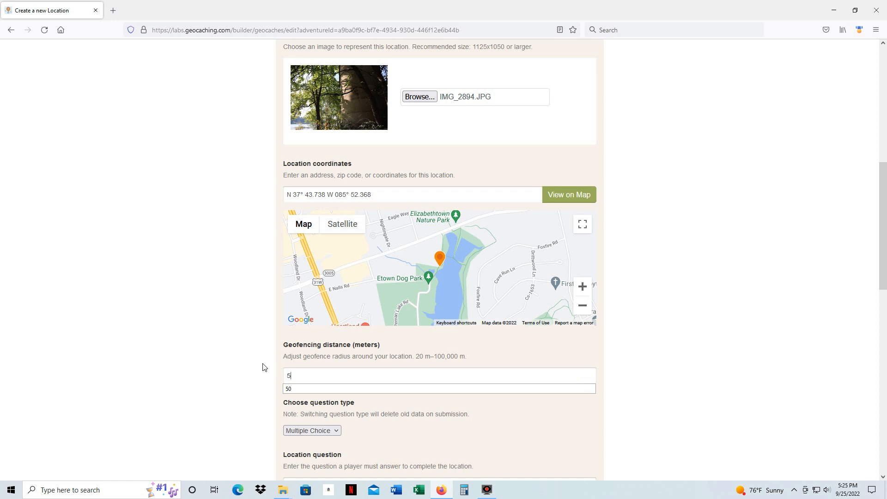
type("0")
left_click(530, 431)
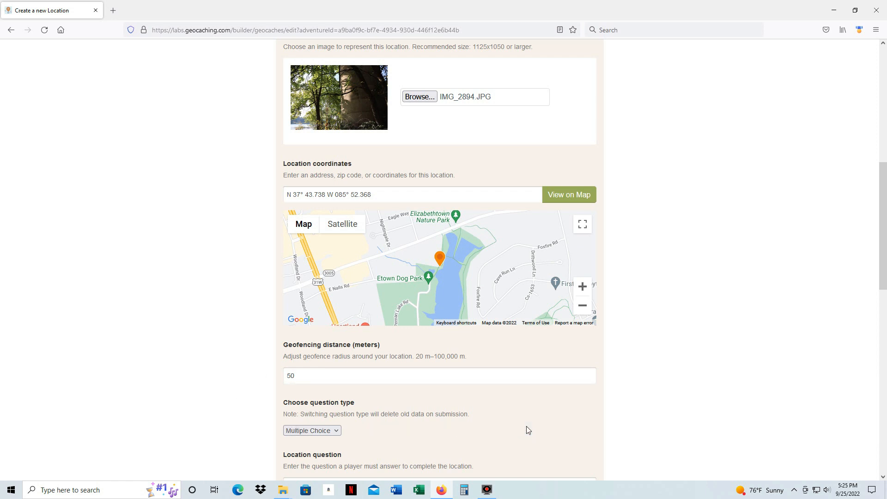
Step: Change the location's question type to Single Choice
scroll(526, 423, "down", 2)
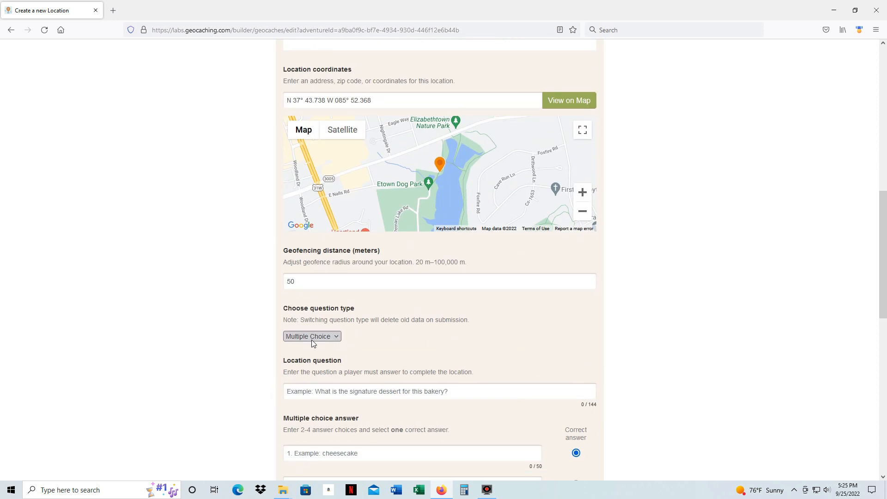
left_click(337, 337)
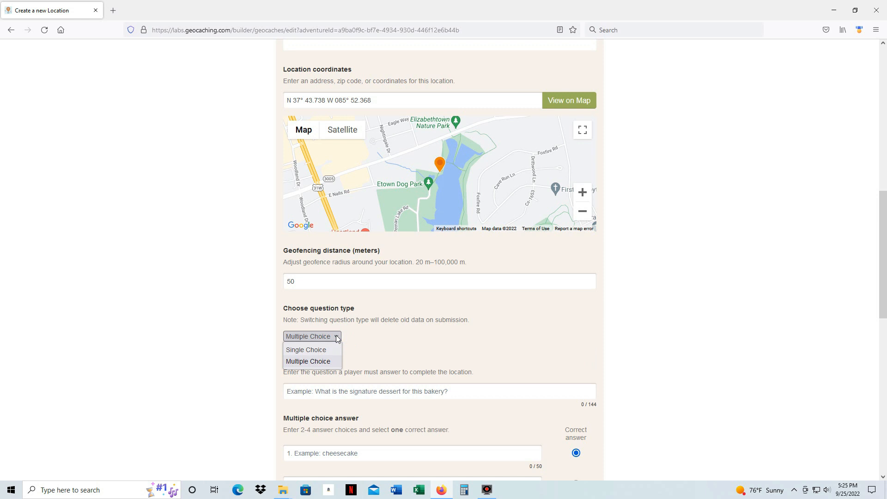
left_click(324, 350)
scroll(484, 347, "down", 2)
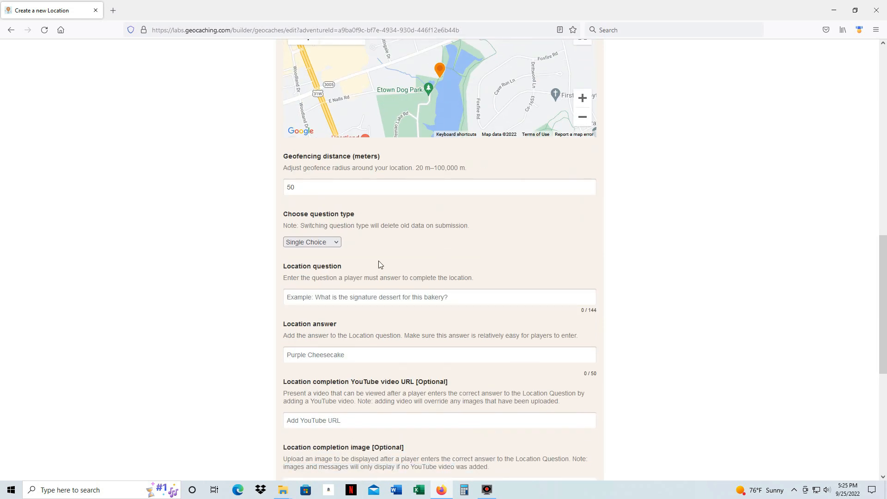
Step: Enter the location question "How many holes are in the side of the silo?"
left_click(302, 297)
type("How many")
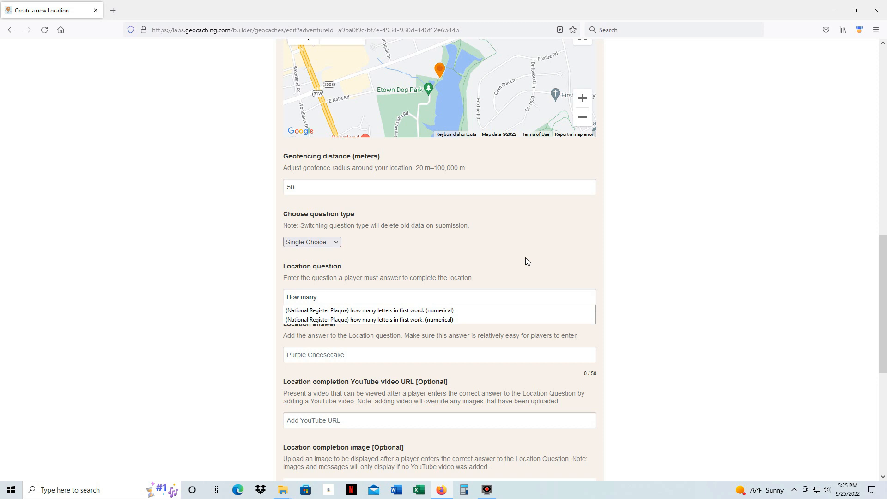
type(" holes ar")
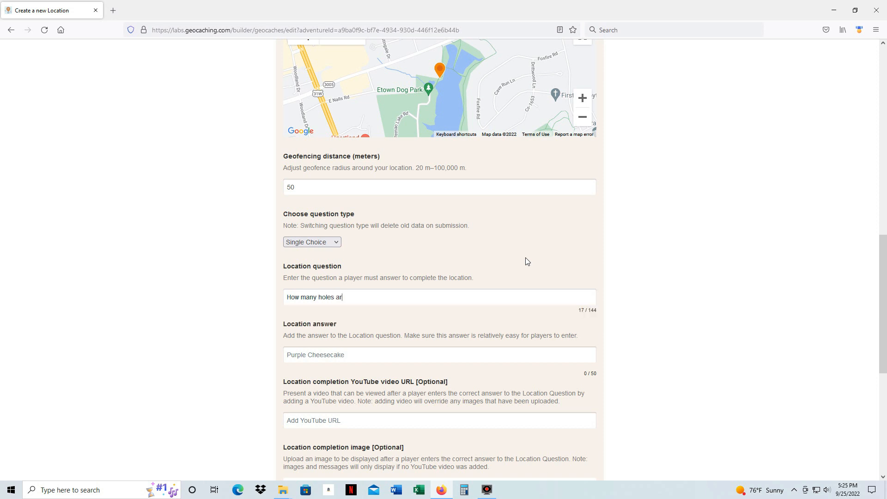
type("e in the side of the silo?")
Step: Set the location answer for the silo question to 4
scroll(313, 358, "down", 1)
left_click(347, 311)
left_click(301, 309)
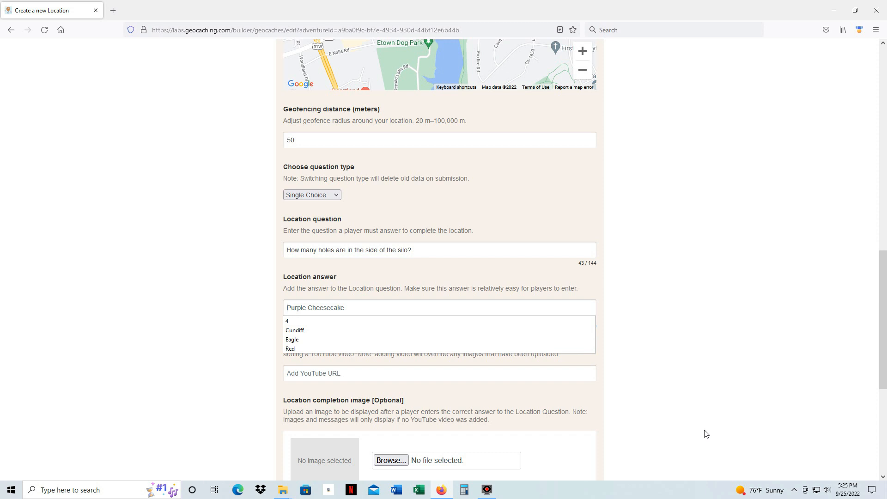
type("4")
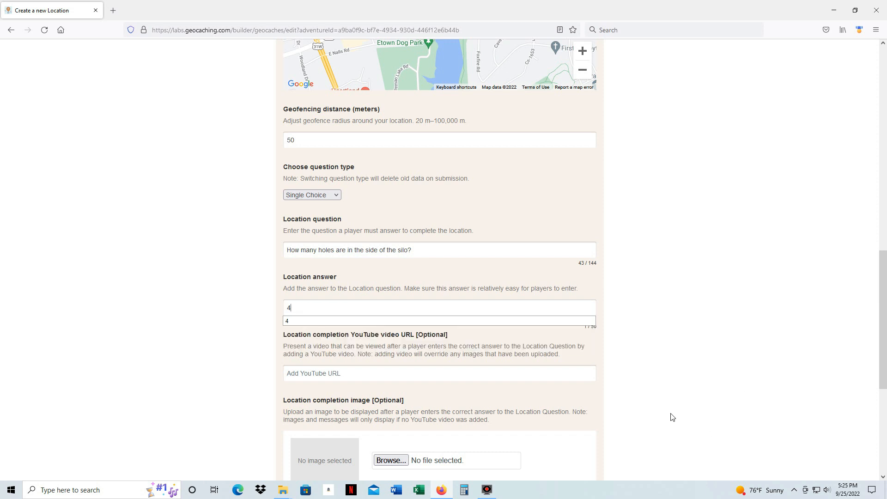
Step: Upload IMG_2896 from the "Setting up an Adventure Lab" folder as the location completion image
scroll(659, 405, "down", 1)
scroll(659, 405, "down", 1)
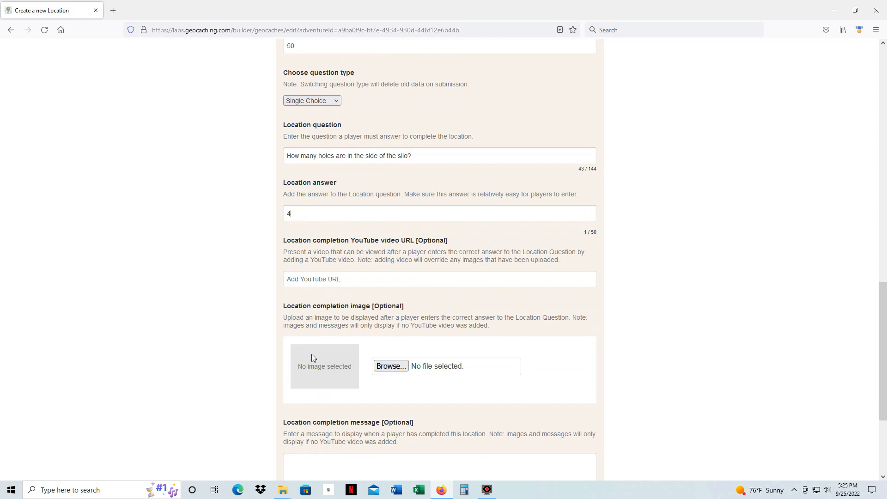
left_click(391, 367)
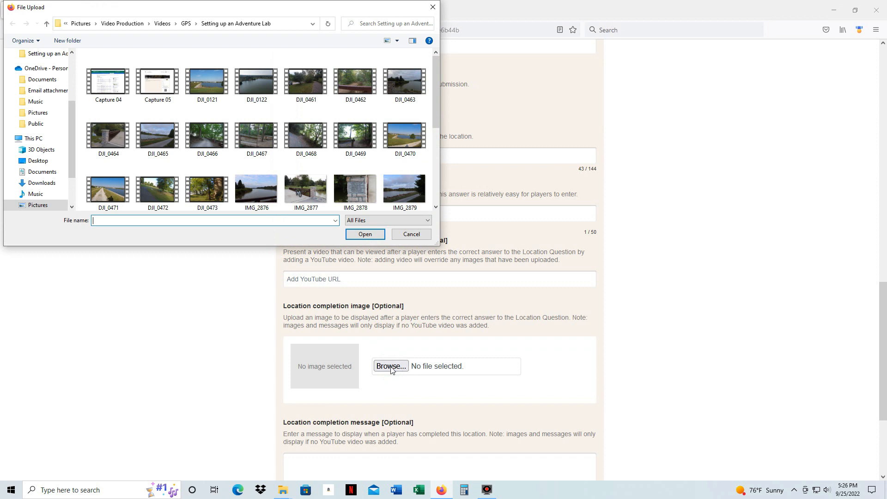
scroll(353, 139, "down", 3)
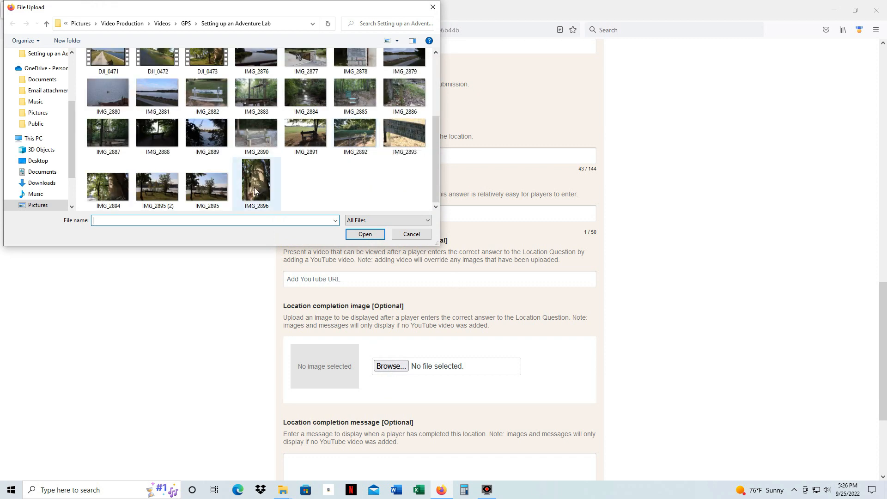
double_click(257, 189)
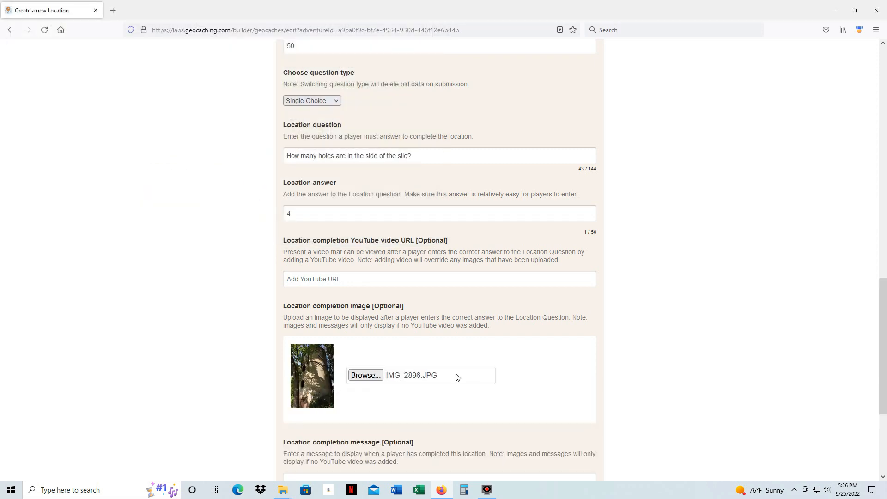
Step: Begin the location completion message with "Congratulations," and correct the spelling of that word
scroll(506, 367, "down", 4)
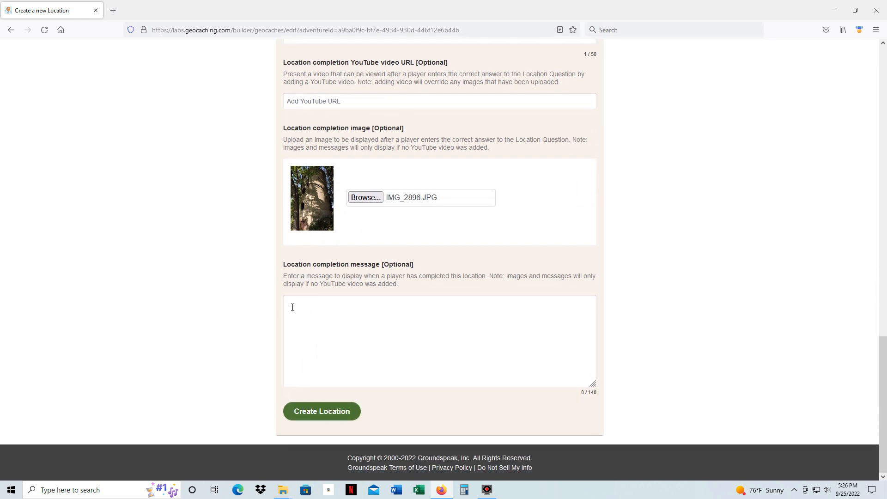
left_click(293, 307)
type("Congradulations,")
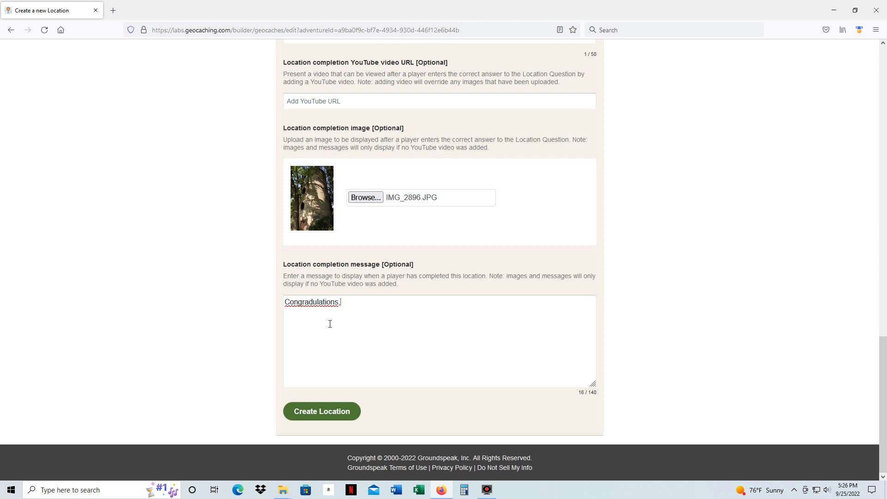
right_click(307, 302)
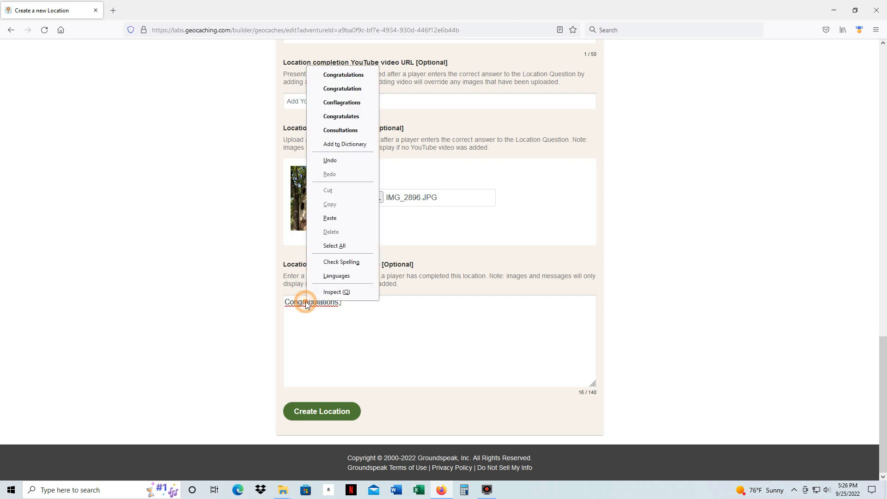
left_click(350, 74)
left_click(344, 304)
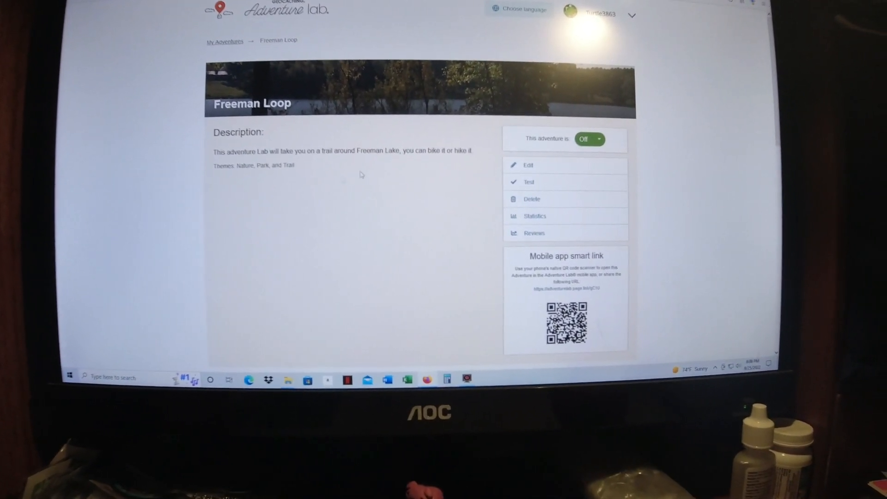
Step: Review the Freeman Loop adventure page, checking each location's description, challenge type, question and find code from Silo View to Meadow View
scroll(392, 184, "down", 5)
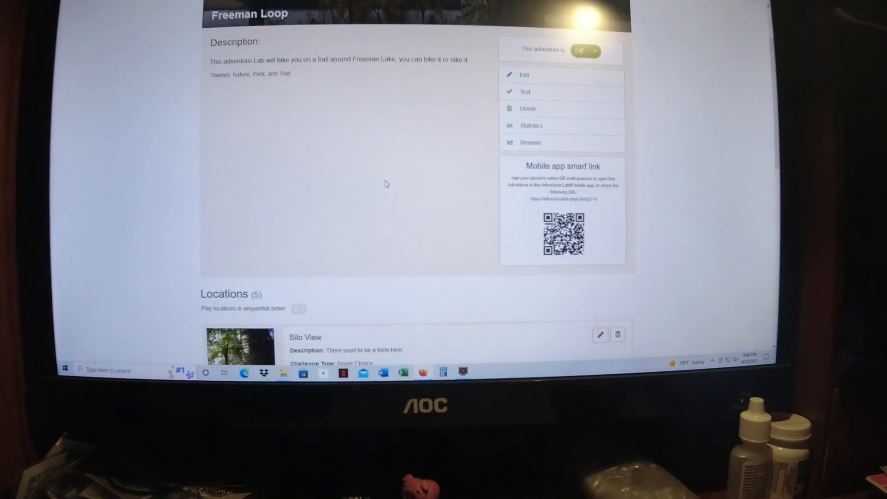
scroll(399, 174, "down", 2)
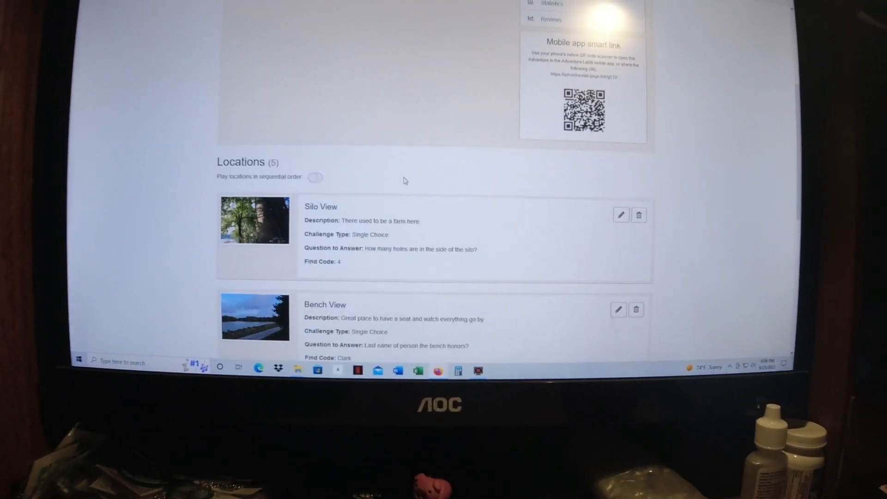
scroll(443, 214, "down", 4)
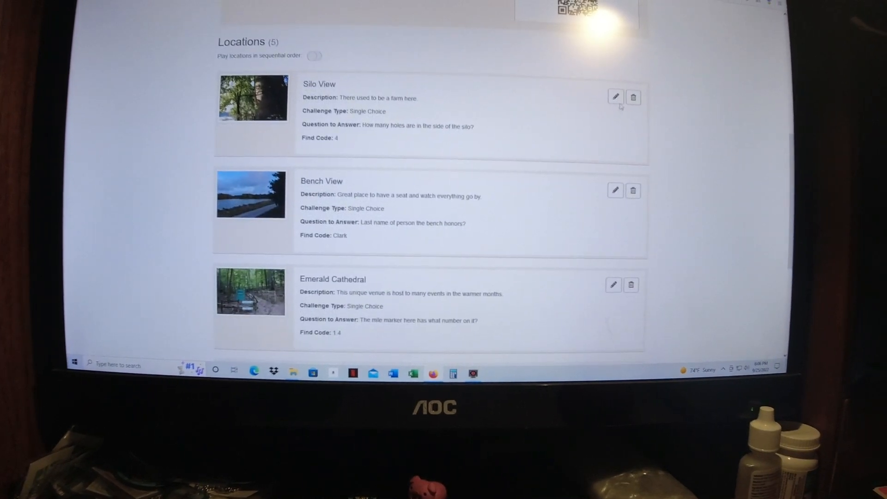
scroll(540, 201, "down", 1)
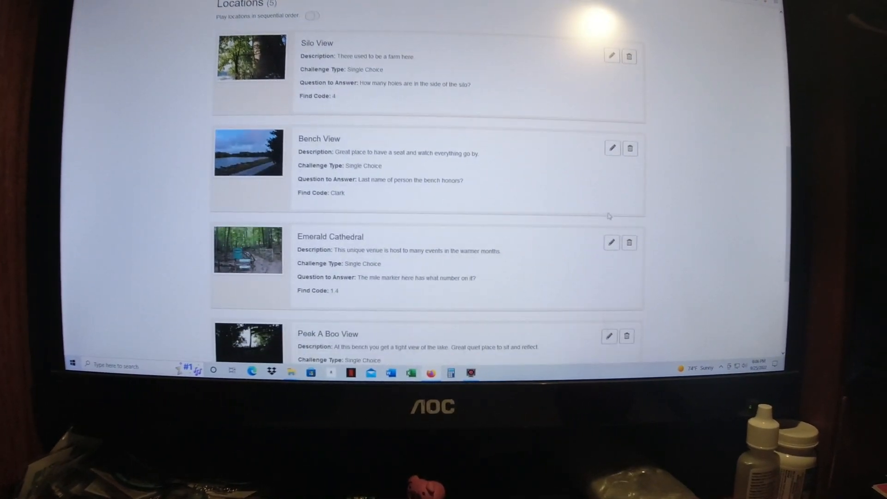
scroll(552, 222, "down", 1)
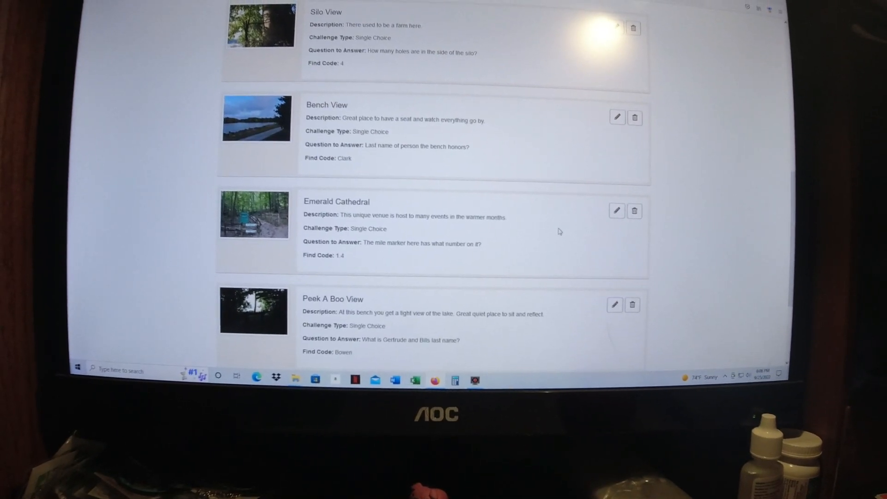
scroll(557, 231, "down", 2)
scroll(557, 232, "down", 2)
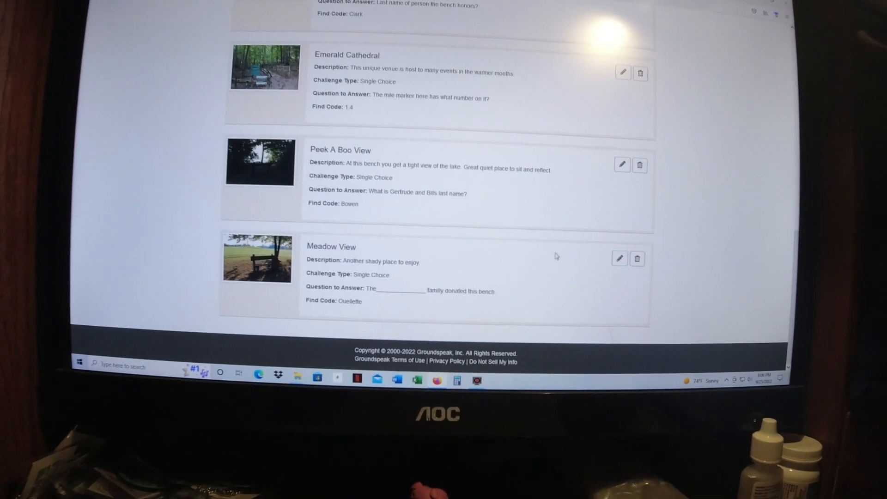
scroll(557, 255, "up", 2)
scroll(570, 218, "up", 1)
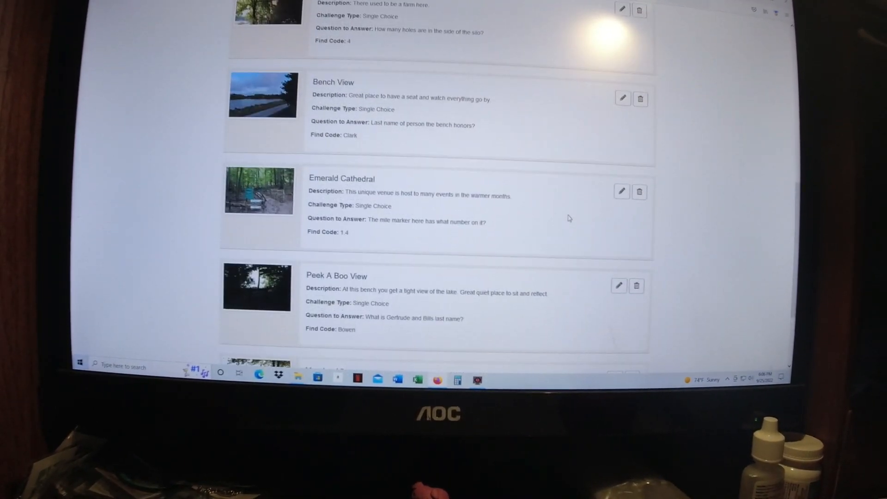
scroll(554, 185, "up", 1)
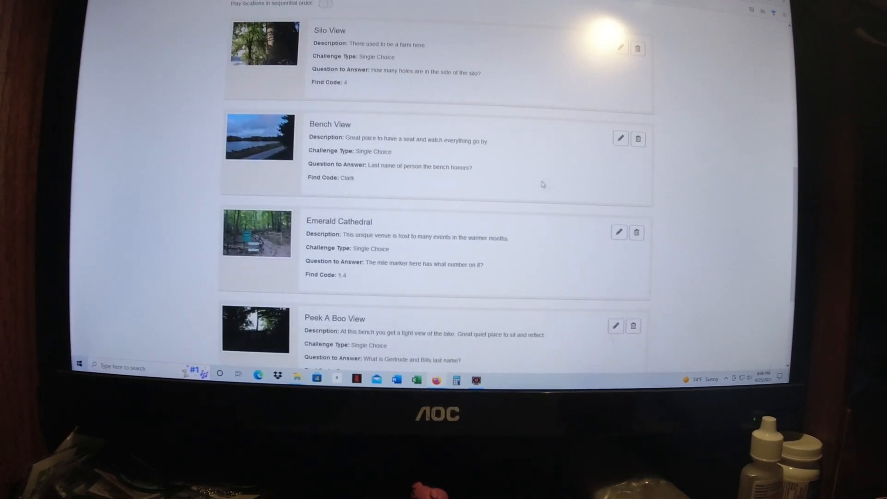
scroll(455, 200, "up", 5)
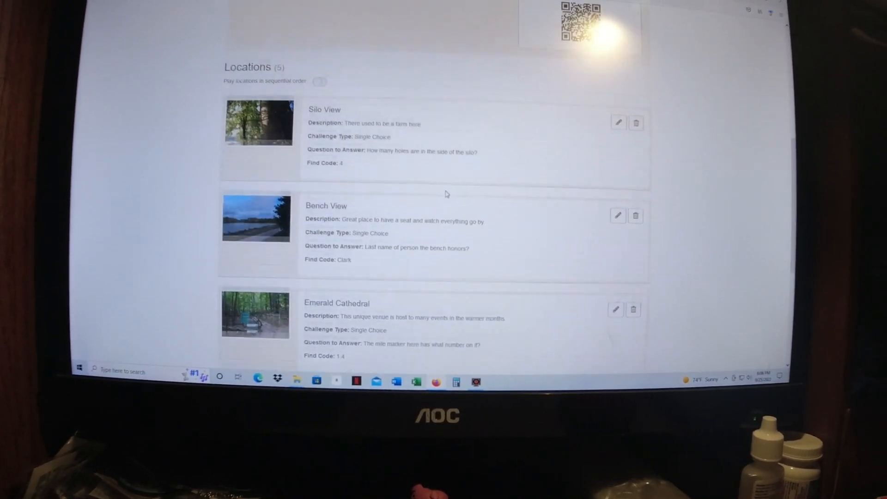
scroll(457, 191, "up", 1)
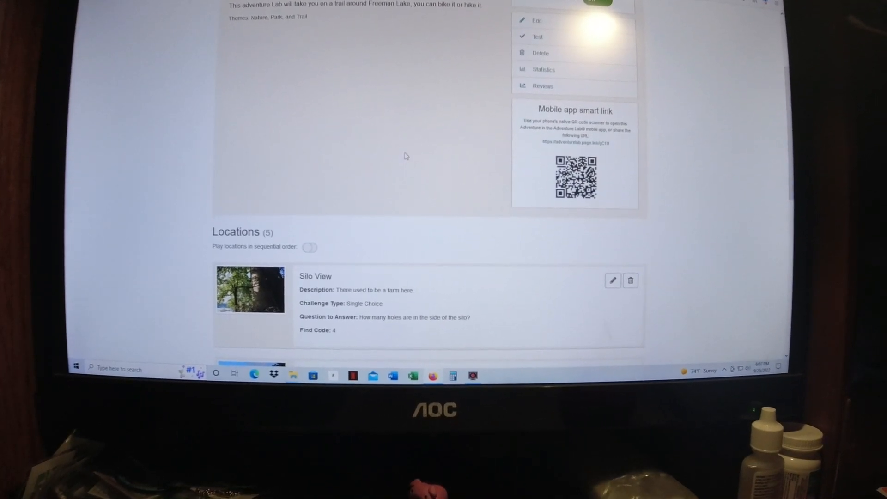
scroll(413, 156, "up", 1)
scroll(434, 138, "up", 2)
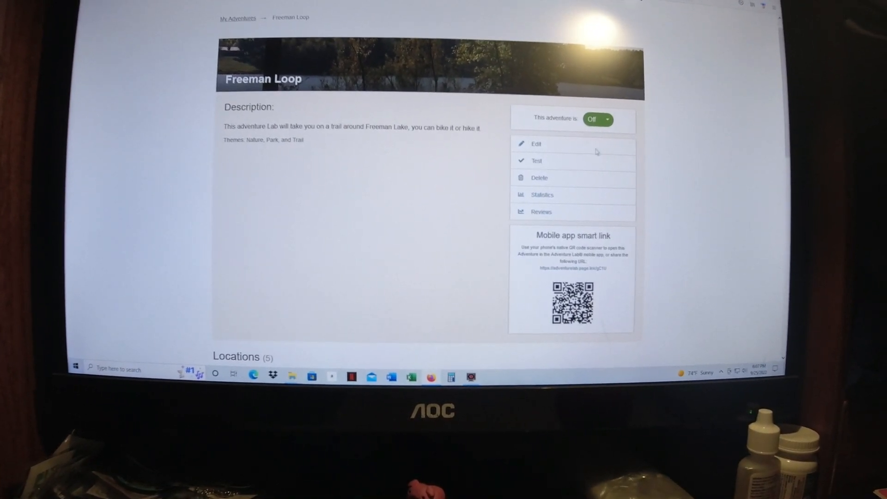
Step: Inspect the adventure's on/off status control and recheck the description, mobile app smart link and location entries
left_click(609, 120)
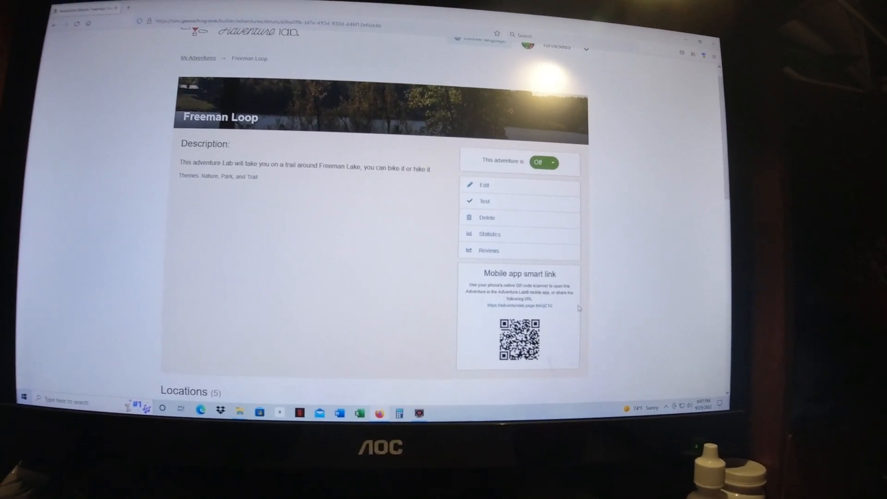
scroll(317, 257, "down", 2)
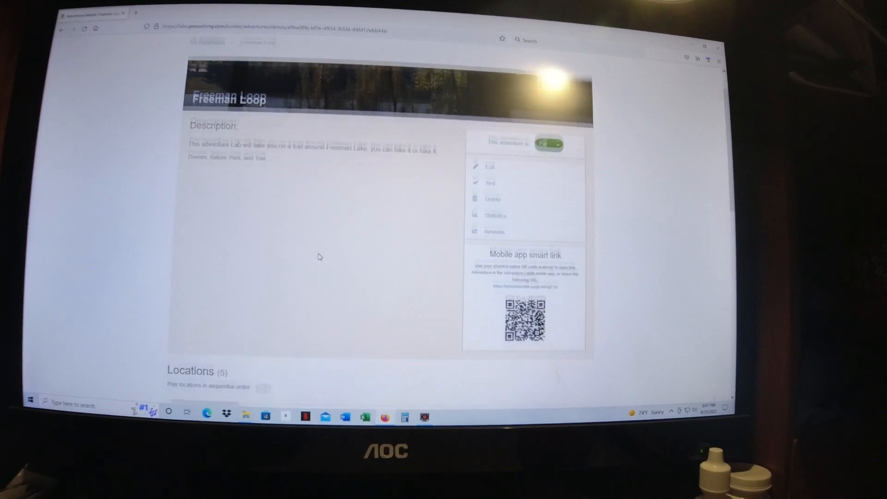
scroll(317, 255, "up", 4)
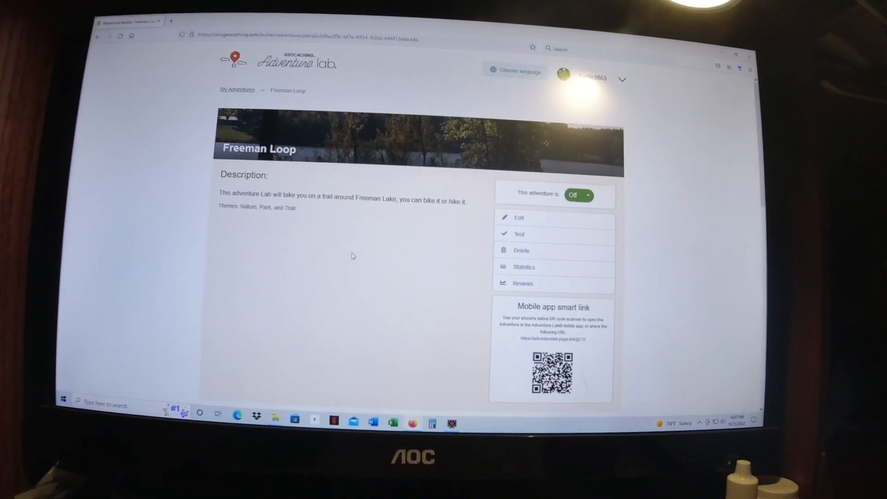
scroll(374, 246, "down", 5)
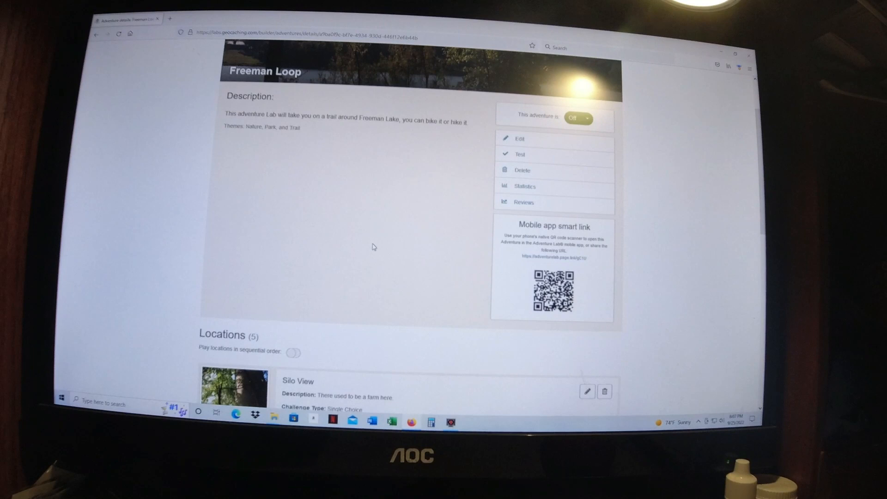
scroll(375, 248, "down", 1)
scroll(376, 249, "up", 5)
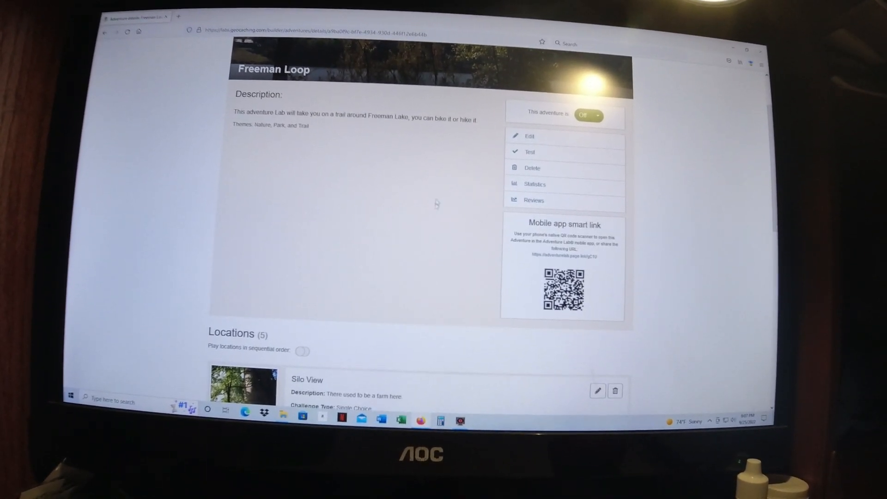
scroll(361, 222, "down", 3)
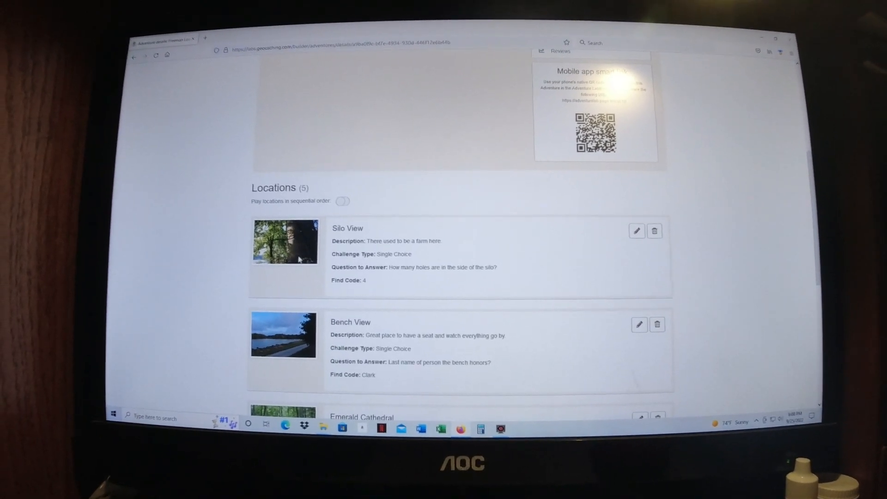
scroll(278, 277, "down", 5)
scroll(241, 267, "down", 3)
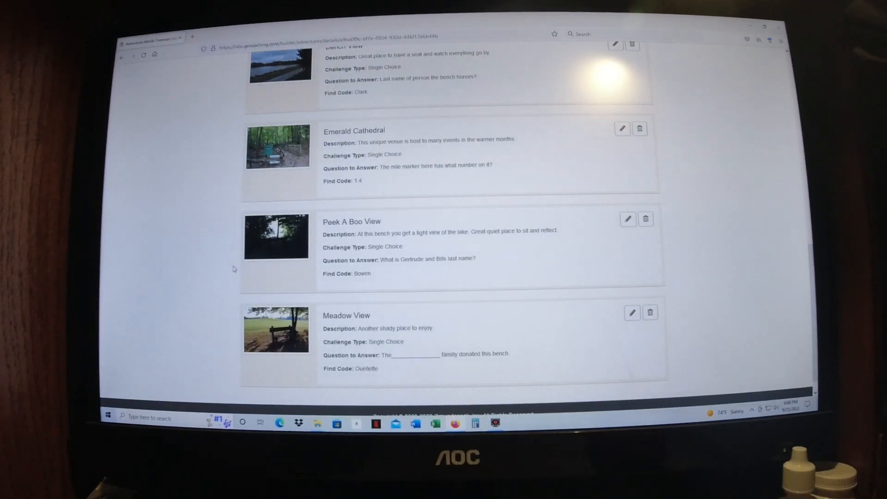
scroll(252, 273, "up", 1)
scroll(252, 275, "up", 8)
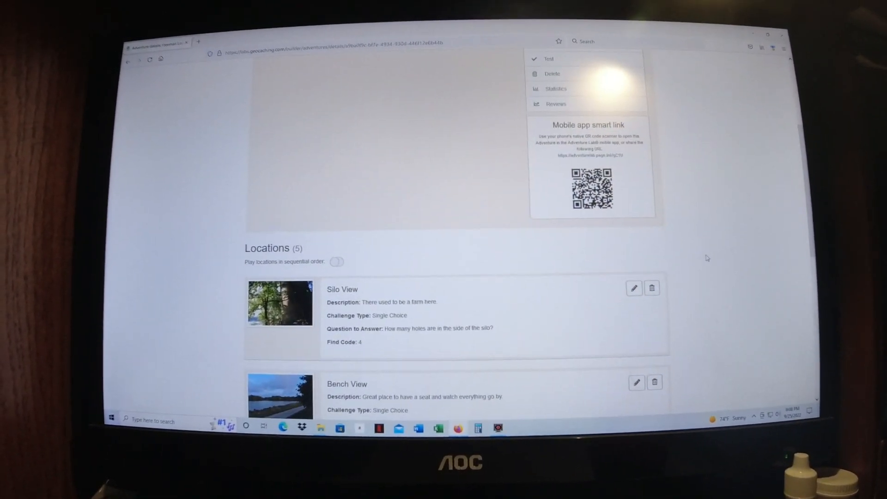
scroll(659, 259, "up", 3)
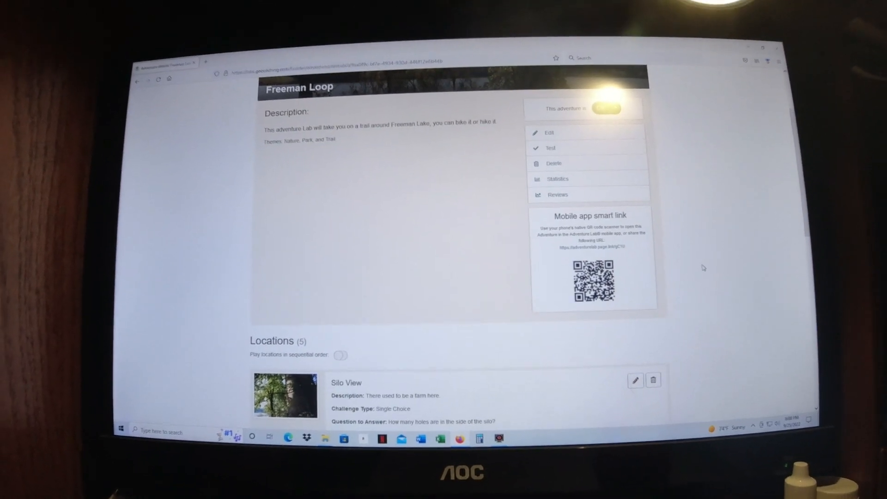